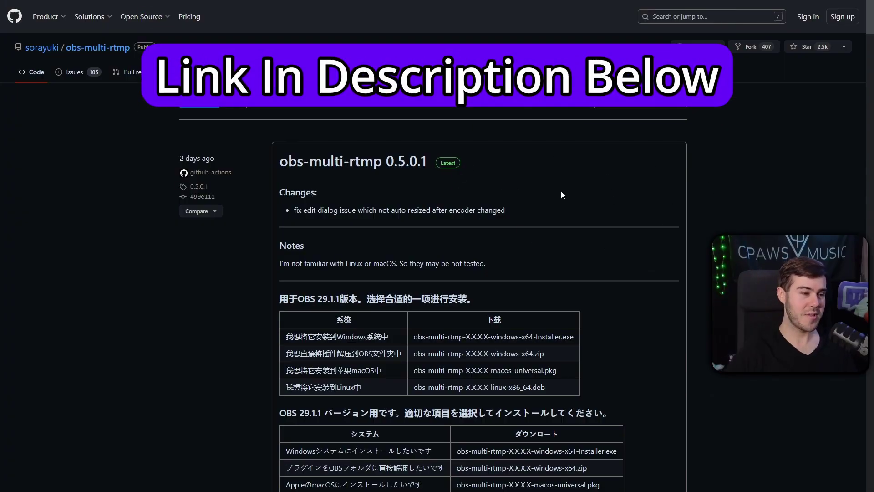
Scroll the obs-multi-rtmp 0.5.0.1 release page down to its six-file Assets list
{"action": "scroll", "coordinate": [561, 192], "scroll_direction": "down", "scroll_amount": 2}
{"action": "scroll", "coordinate": [479, 215], "scroll_direction": "down", "scroll_amount": 2}
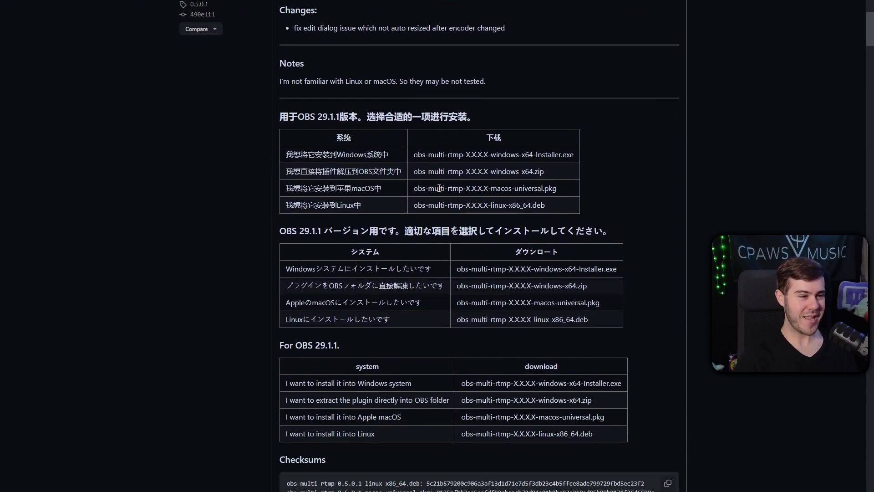
{"action": "scroll", "coordinate": [472, 151], "scroll_direction": "down", "scroll_amount": 5}
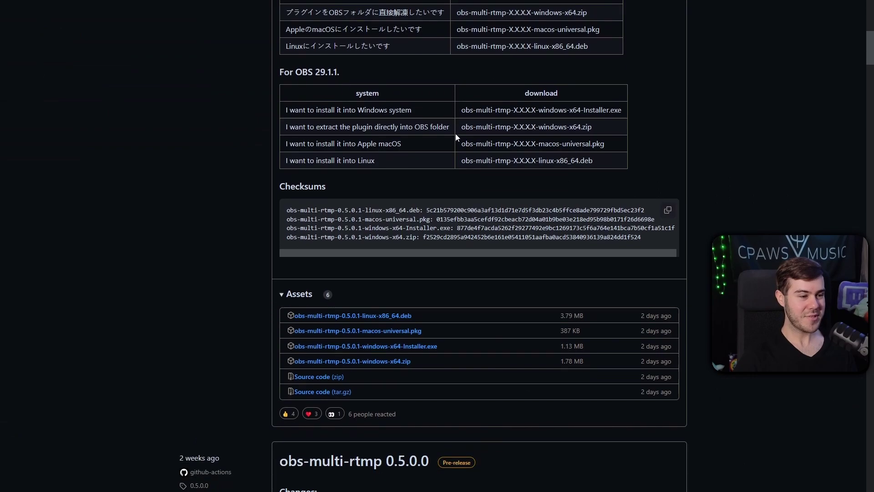
{"action": "scroll", "coordinate": [400, 126], "scroll_direction": "down", "scroll_amount": 2}
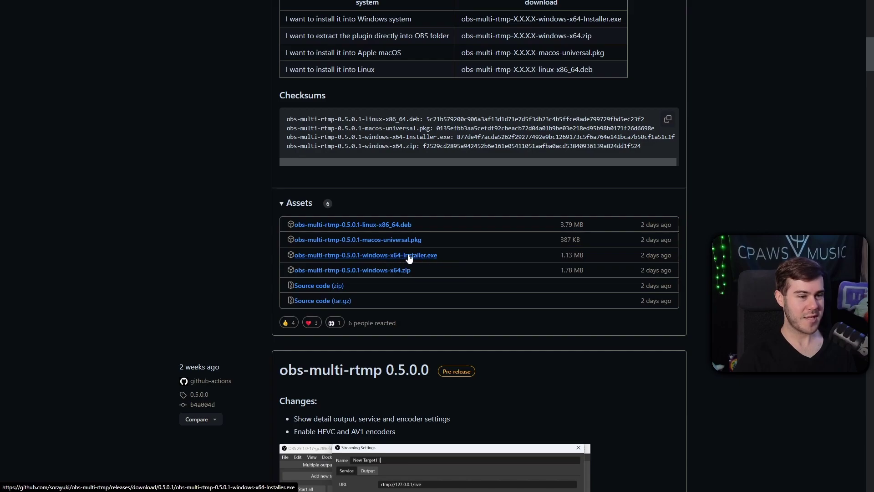
Download and launch the windows-x64 installer, then expand SmartScreen's details showing the unknown publisher
{"action": "left_click", "coordinate": [383, 256]}
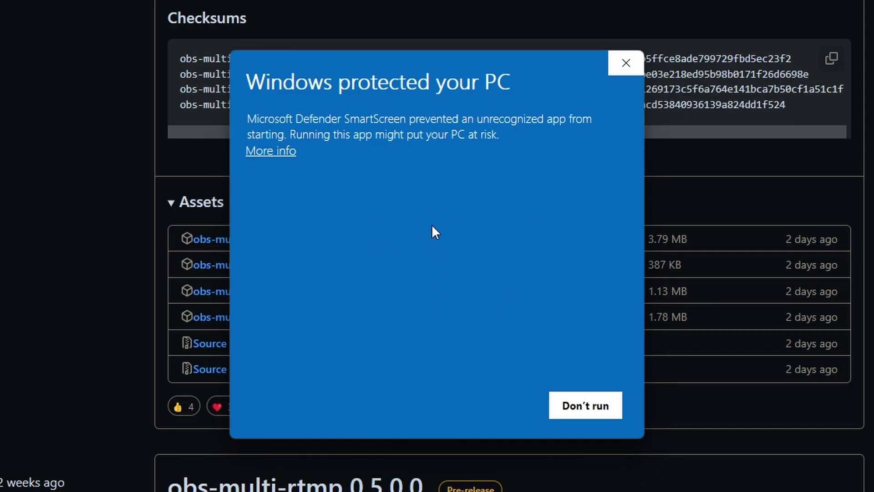
{"action": "scroll", "coordinate": [138, 284], "scroll_direction": "up", "scroll_amount": 10}
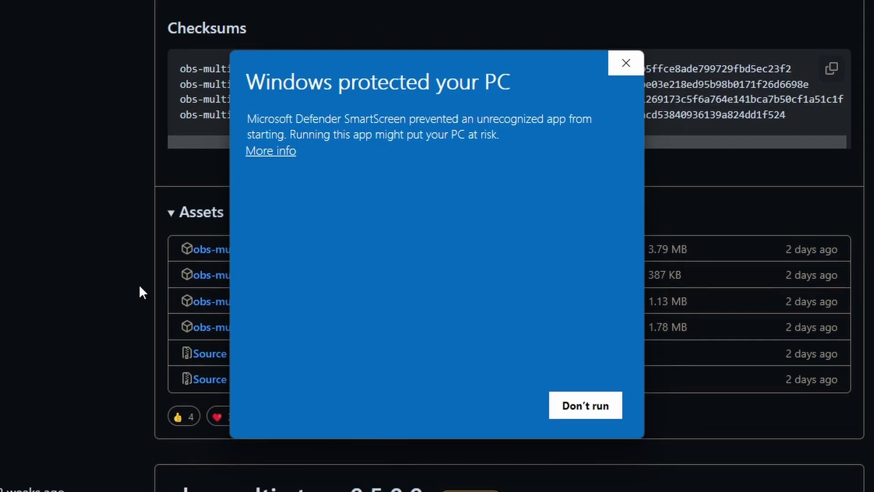
{"action": "scroll", "coordinate": [111, 256], "scroll_direction": "down", "scroll_amount": 15}
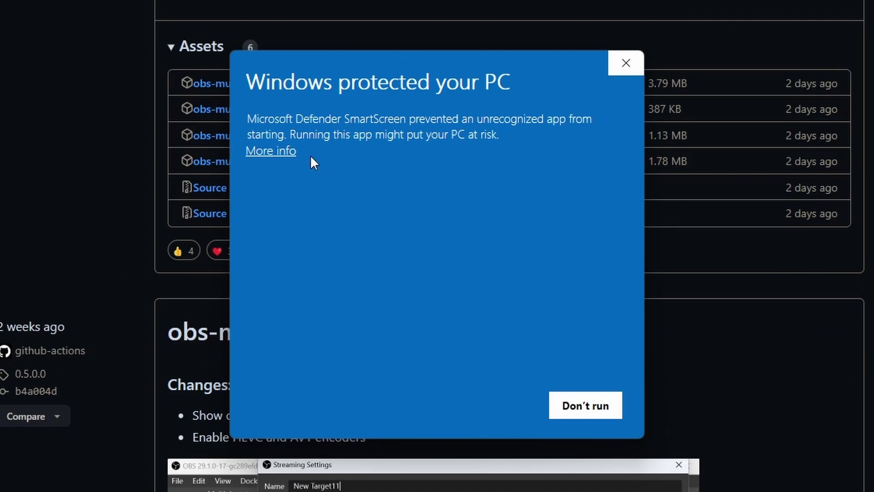
{"action": "left_click", "coordinate": [288, 153]}
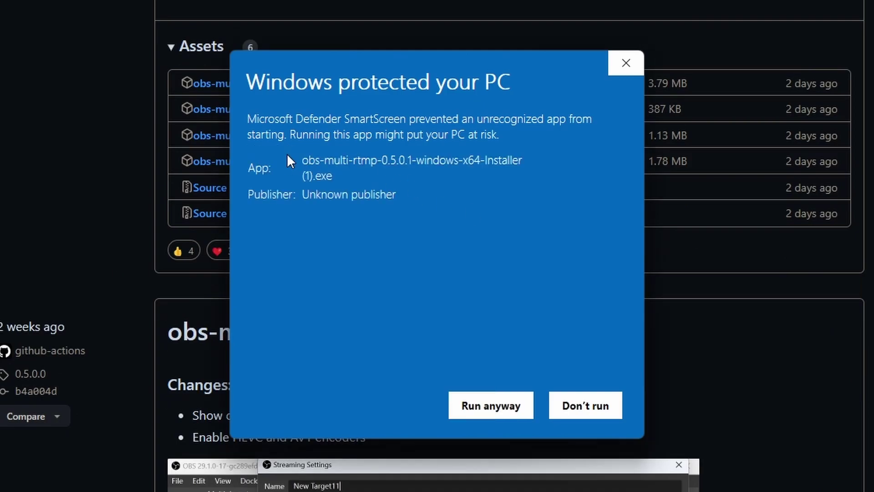
Run the installer anyway, install into C:\ProgramData\obs-studio\plugins\obs-multi-rtmp, then close it
{"action": "left_click", "coordinate": [490, 405]}
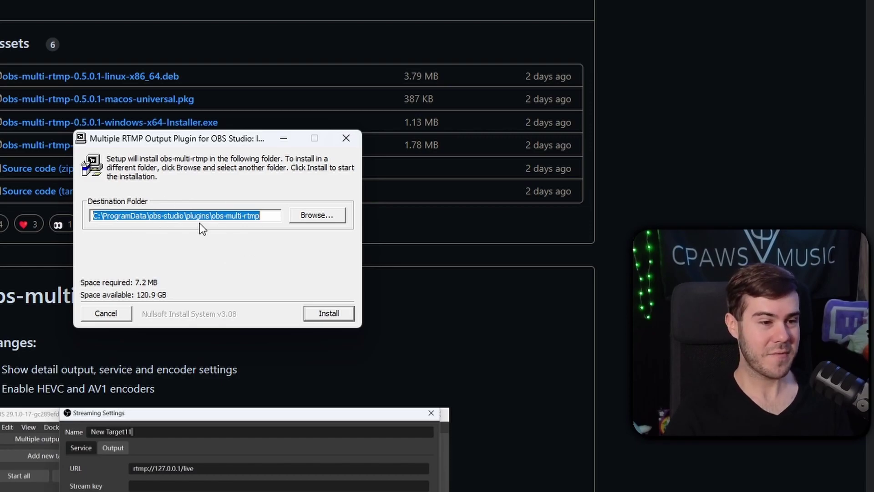
{"action": "left_click", "coordinate": [338, 315]}
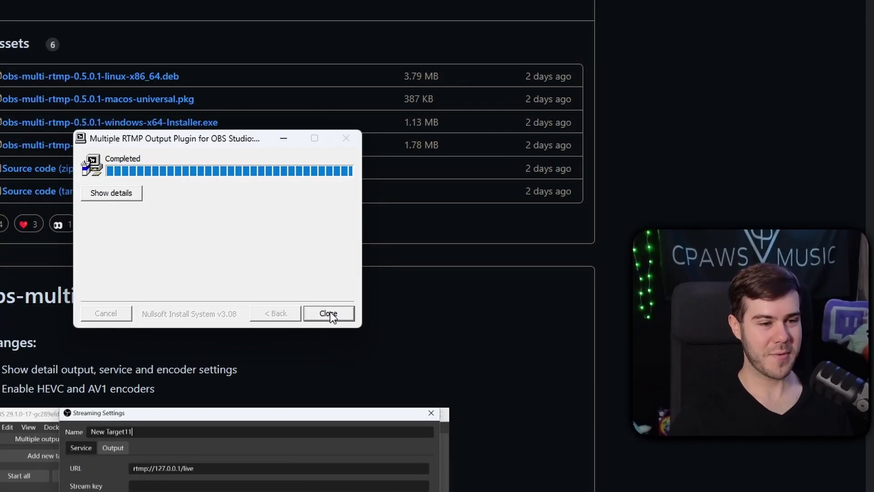
{"action": "left_click", "coordinate": [328, 313]}
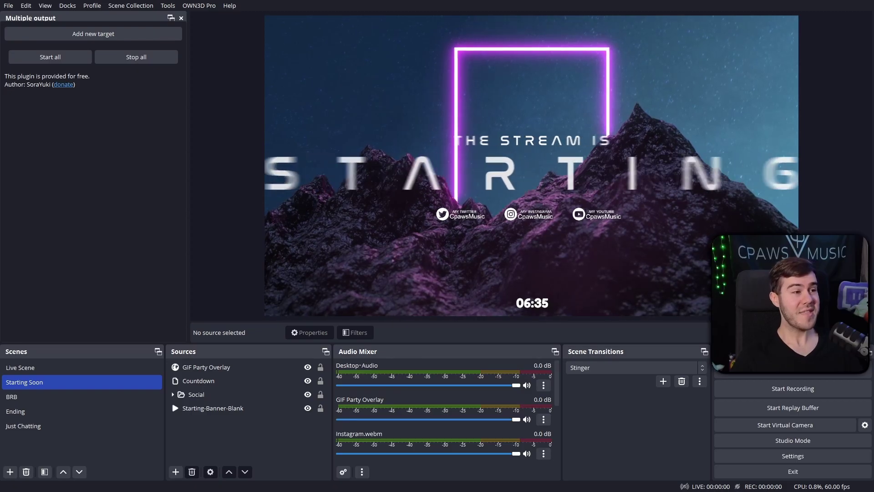
{"action": "left_click_drag", "start_coordinate": [498, 187], "coordinate": [237, 53]}
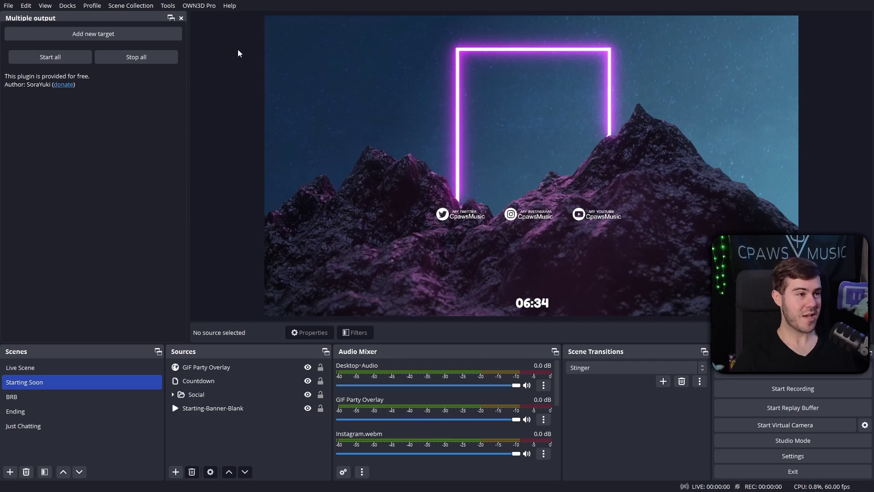
{"action": "left_click", "coordinate": [229, 6]}
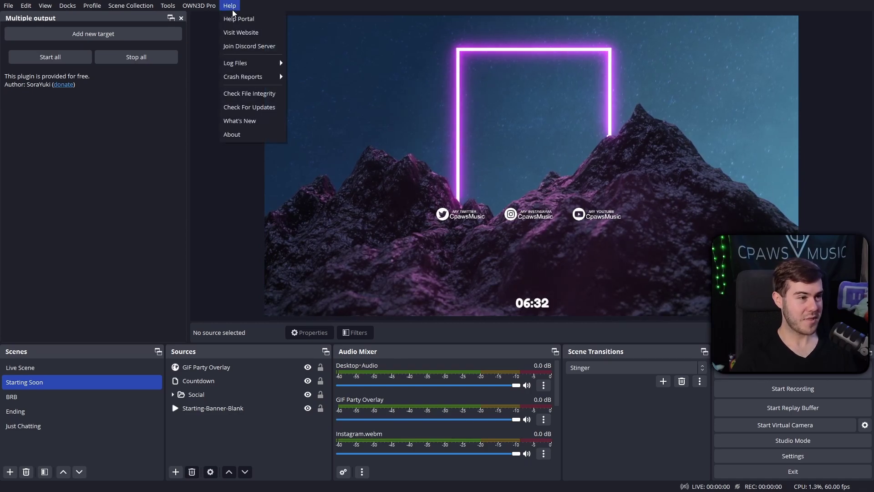
{"action": "left_click", "coordinate": [234, 111]}
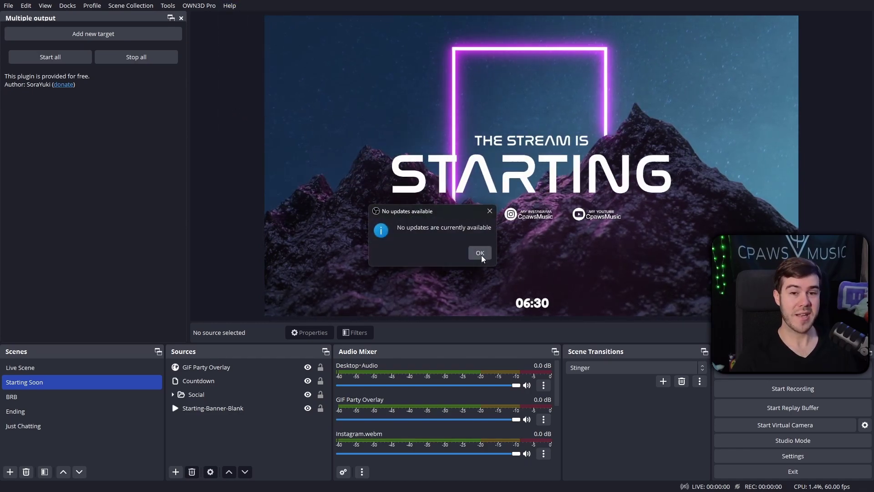
{"action": "left_click", "coordinate": [482, 253]}
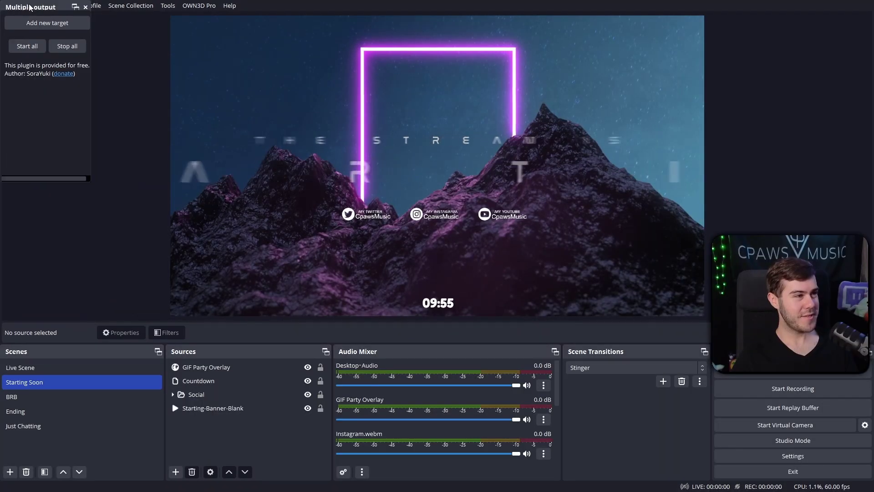
{"action": "left_click_drag", "start_coordinate": [28, 9], "coordinate": [27, 91]}
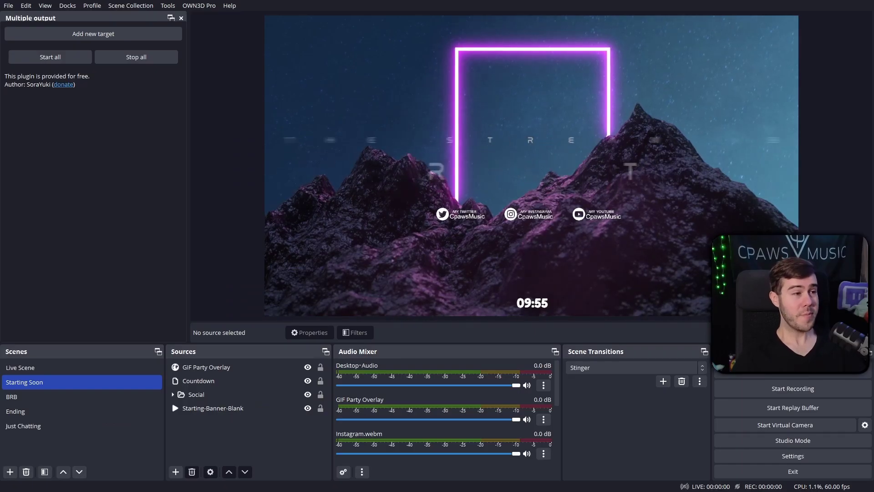
Open the OWN3D Pro Overlay & Alerts Store and browse through the free overlays
{"action": "left_click", "coordinate": [208, 8]}
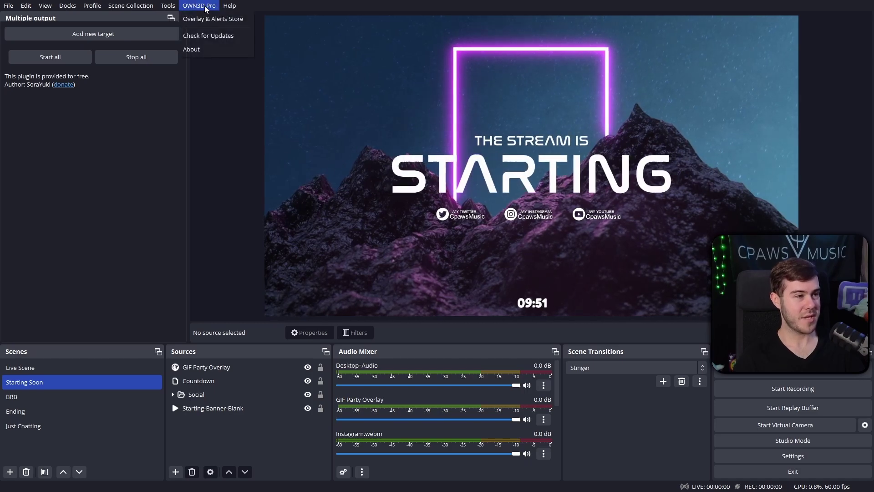
{"action": "left_click", "coordinate": [217, 19]}
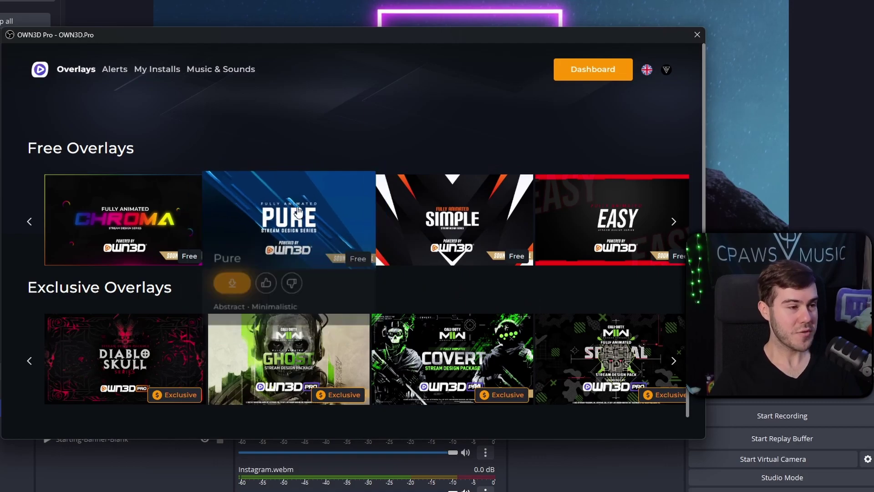
{"action": "scroll", "coordinate": [287, 207], "scroll_direction": "down", "scroll_amount": 3}
{"action": "scroll", "coordinate": [285, 208], "scroll_direction": "up", "scroll_amount": 3}
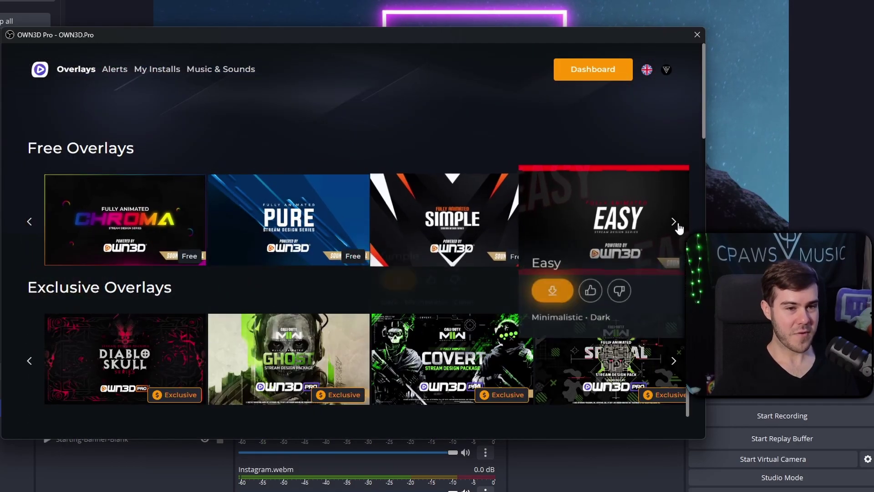
{"action": "left_click", "coordinate": [673, 223]}
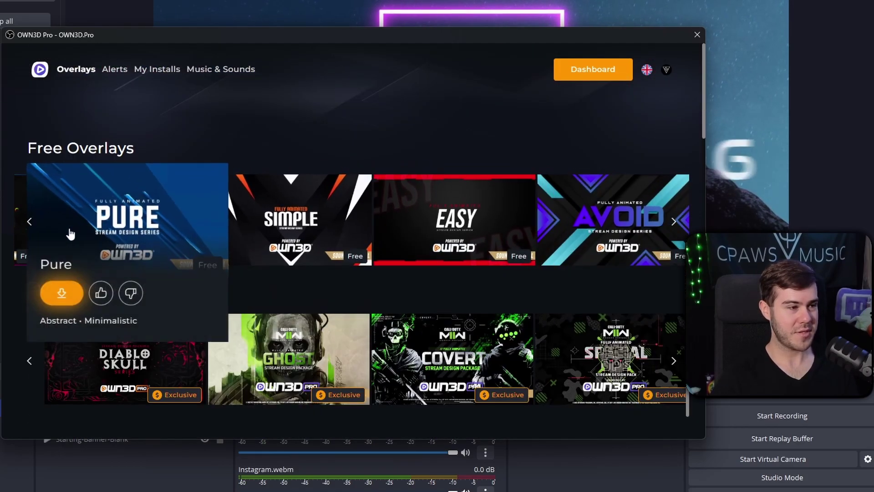
{"action": "left_click", "coordinate": [29, 227]}
Find the free Pure overlay and install it into OBS
{"action": "scroll", "coordinate": [332, 223], "scroll_direction": "down", "scroll_amount": 6}
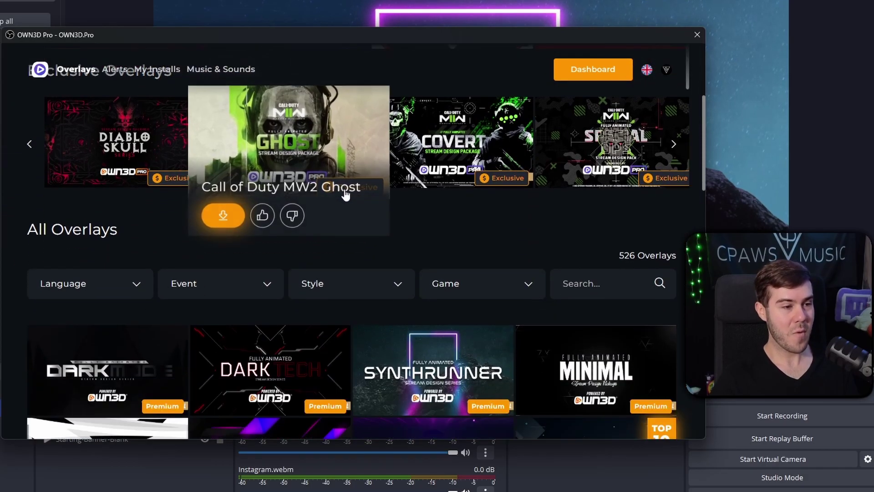
{"action": "scroll", "coordinate": [378, 236], "scroll_direction": "down", "scroll_amount": 15}
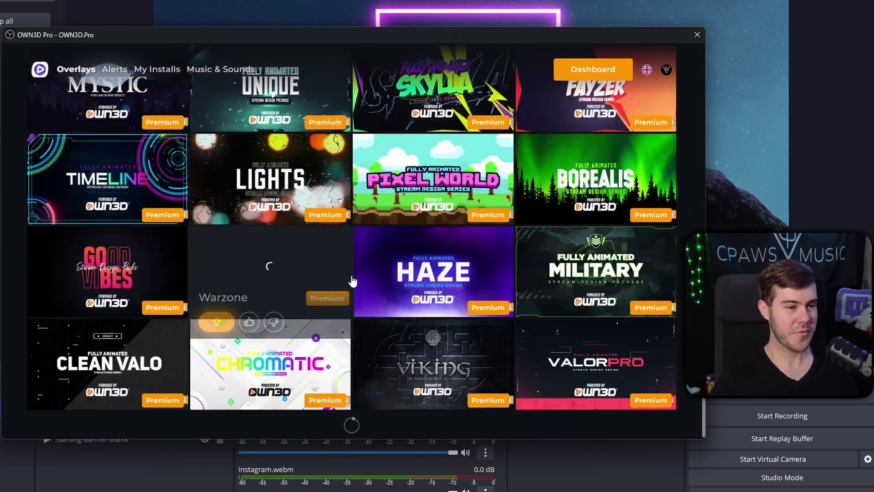
{"action": "scroll", "coordinate": [296, 257], "scroll_direction": "down", "scroll_amount": 5}
{"action": "scroll", "coordinate": [335, 250], "scroll_direction": "up", "scroll_amount": 15}
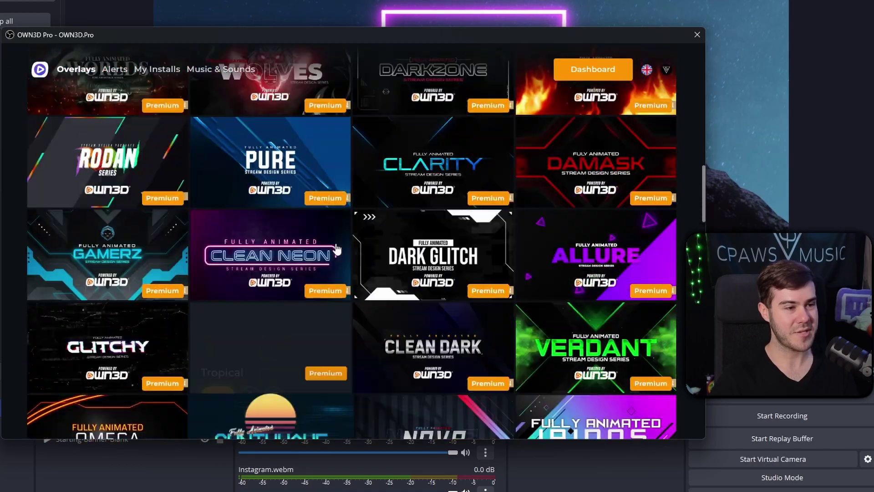
{"action": "scroll", "coordinate": [335, 248], "scroll_direction": "up", "scroll_amount": 10}
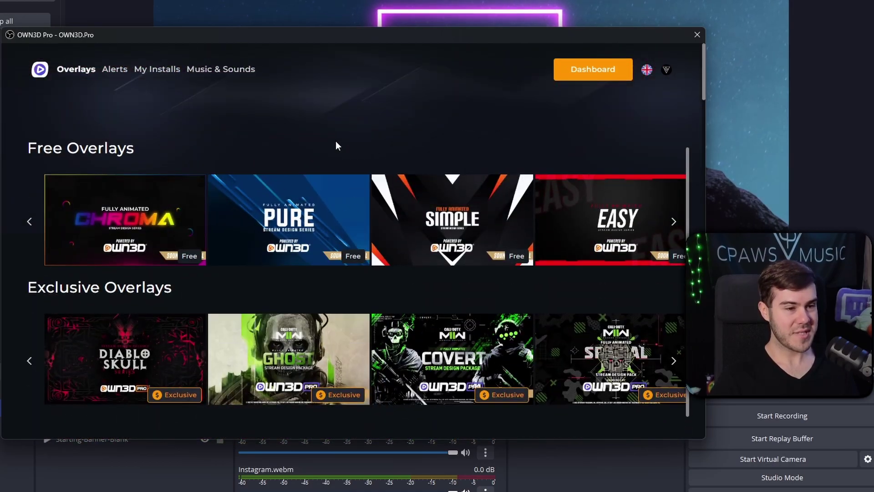
{"action": "left_click", "coordinate": [296, 218]}
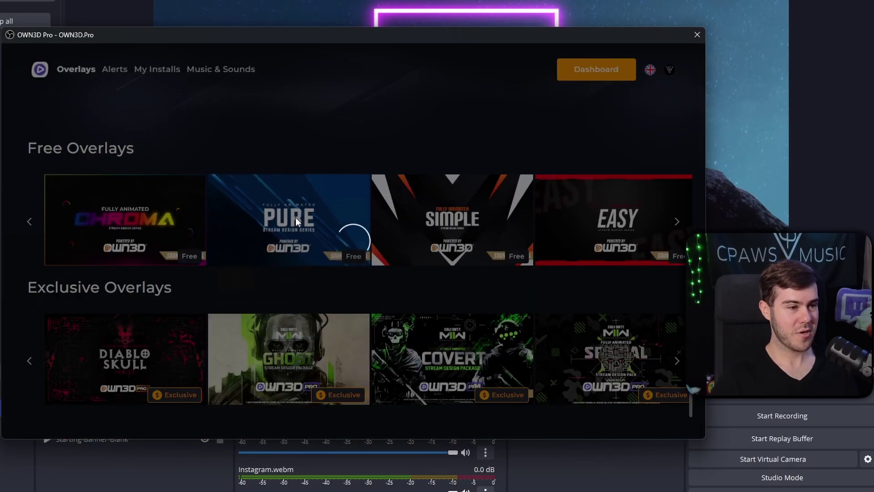
{"action": "left_click", "coordinate": [137, 323]}
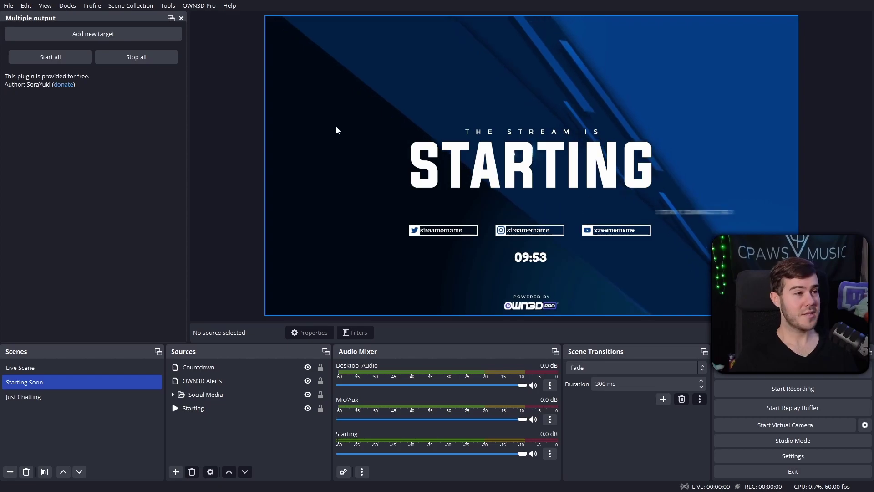
Choose Synthrunner from the Scene Collection menu
{"action": "left_click", "coordinate": [137, 6]}
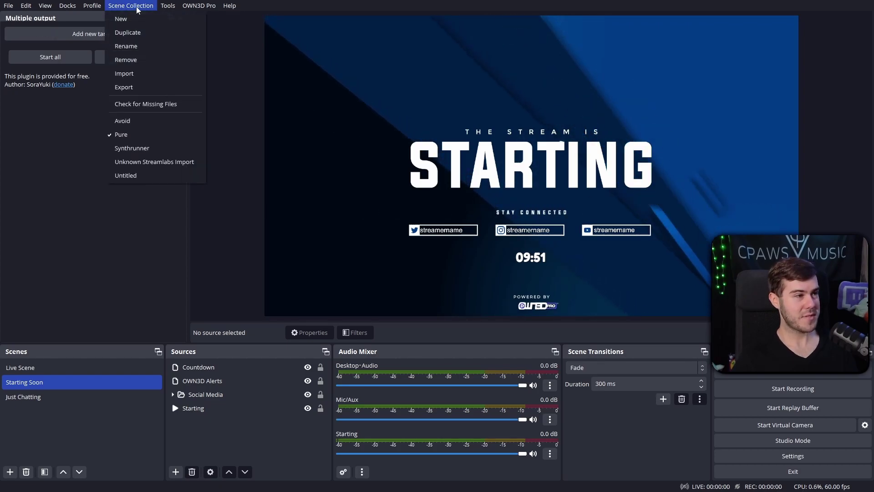
{"action": "left_click", "coordinate": [136, 148]}
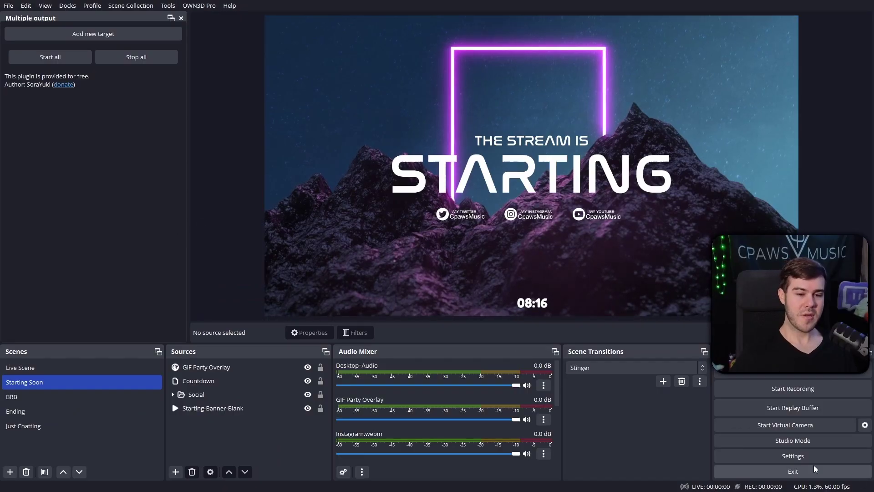
{"action": "left_click", "coordinate": [787, 455]}
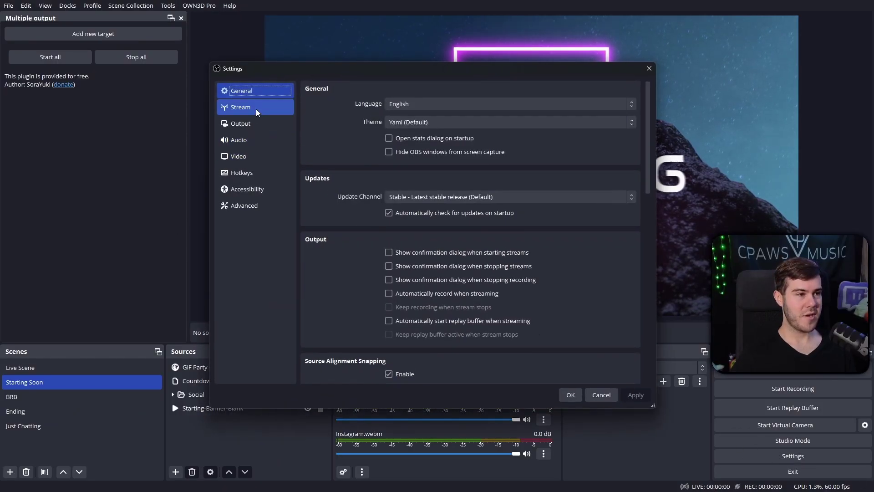
{"action": "left_click", "coordinate": [256, 108]}
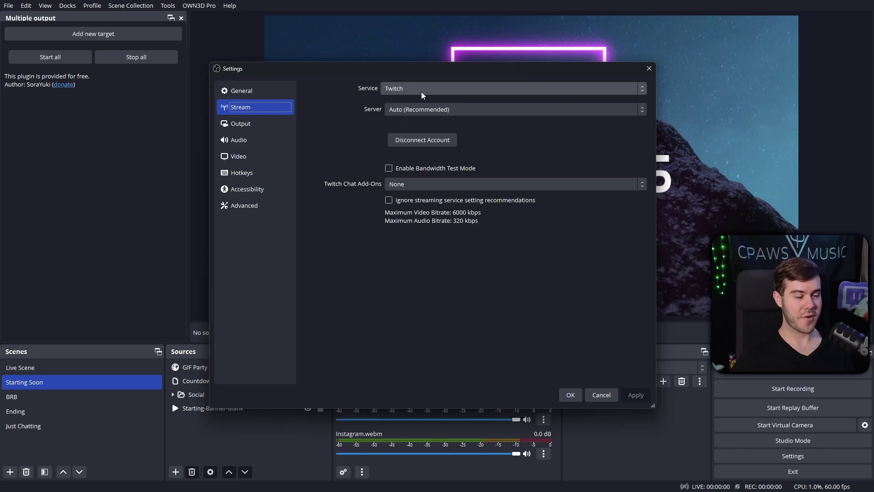
{"action": "left_click", "coordinate": [570, 395]}
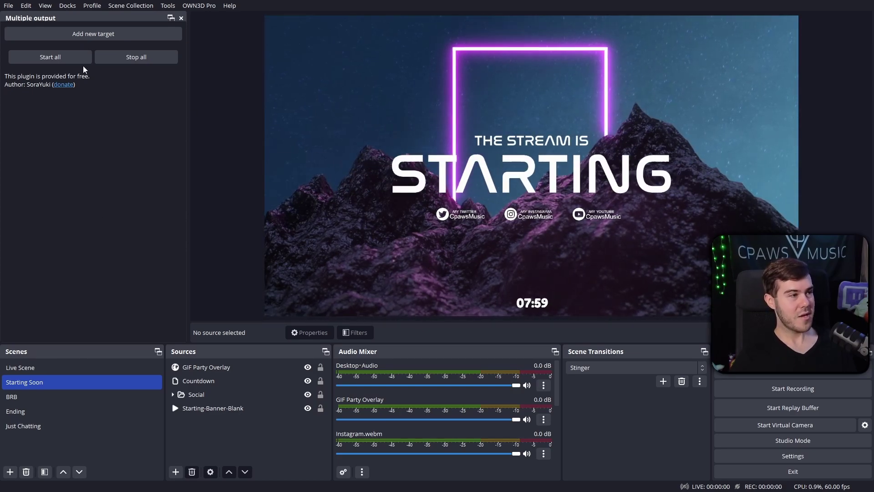
Add a new target in the Multiple output dock
{"action": "left_click", "coordinate": [83, 35]}
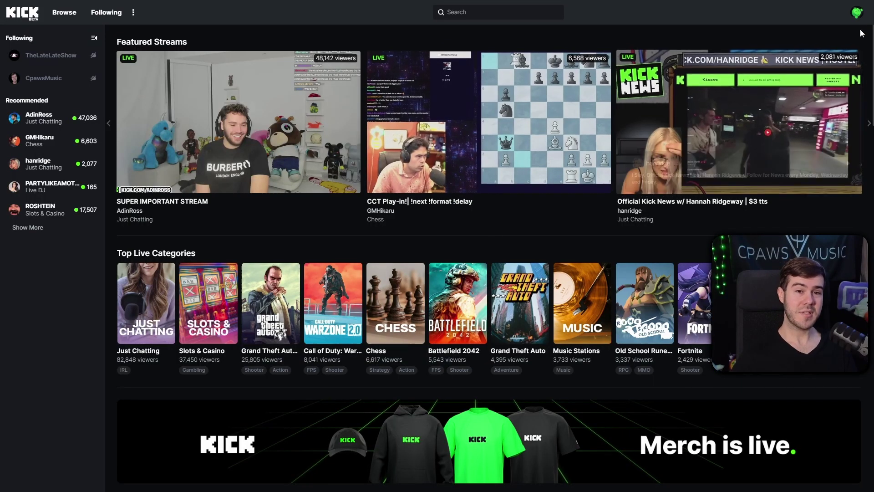
Go to the Stream Key page of Kick's Creator Dashboard settings
{"action": "left_click", "coordinate": [859, 14]}
{"action": "left_click", "coordinate": [822, 78]}
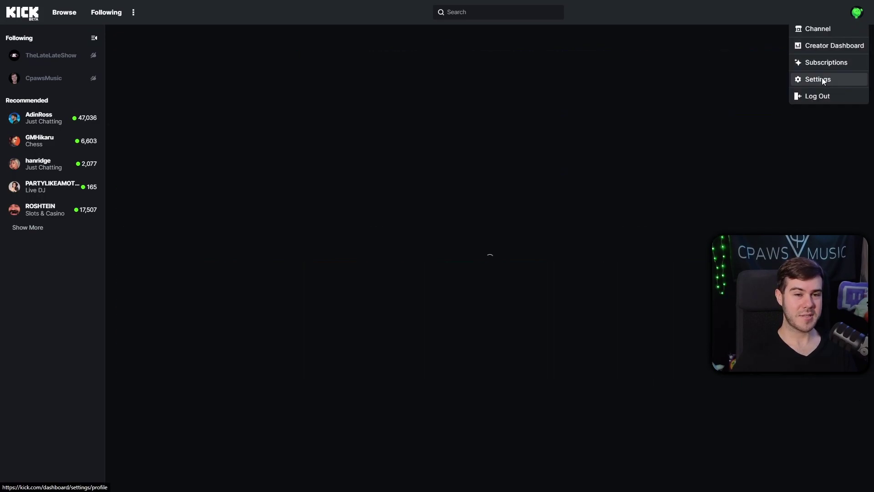
{"action": "left_click", "coordinate": [41, 157]}
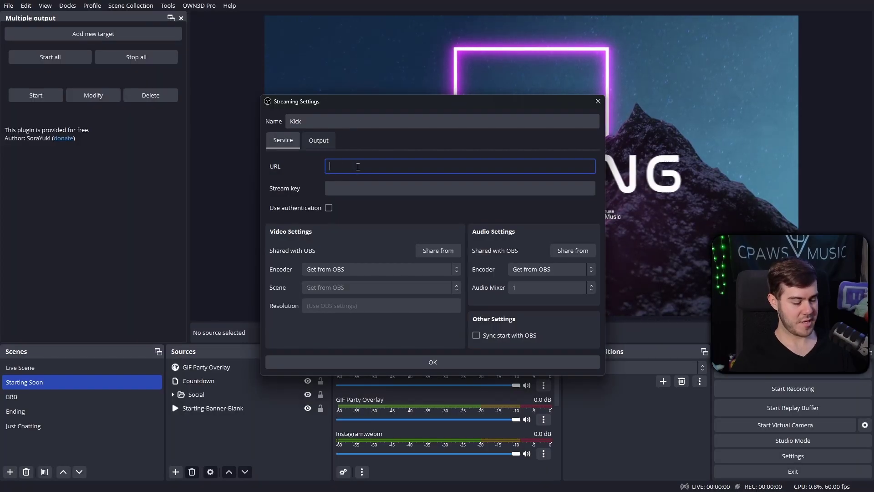
Paste Kick's RTMPS ingest URL and stream key into the target and save it
{"action": "type", "text": "rtmps://fa723fc1b171.global-contribute.live-video.net"}
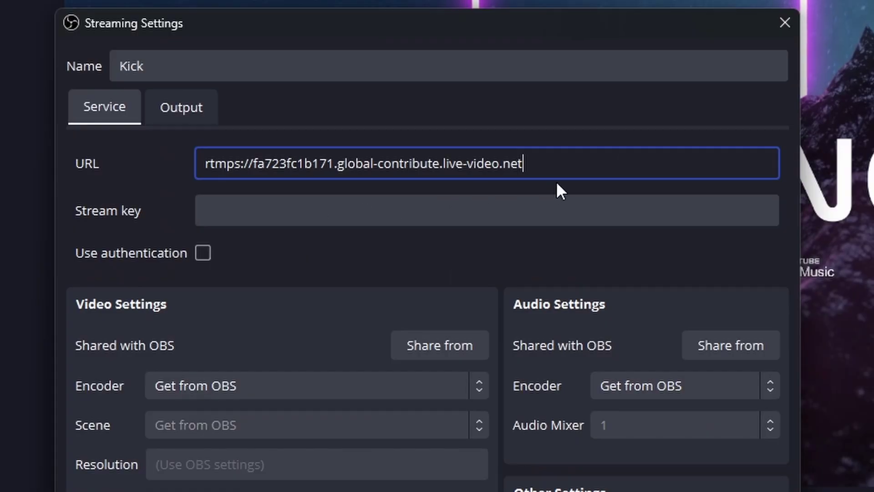
{"action": "right_click", "coordinate": [497, 166]}
{"action": "left_click", "coordinate": [467, 186]}
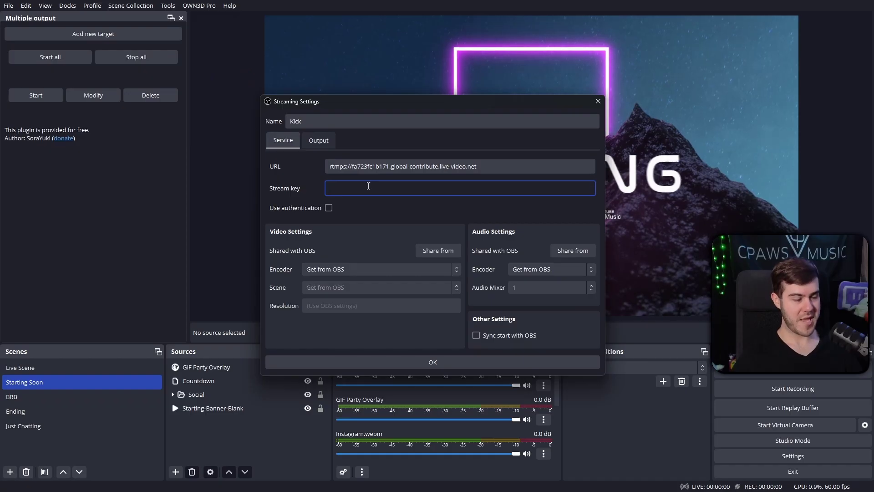
{"action": "key", "text": "ctrl+v"}
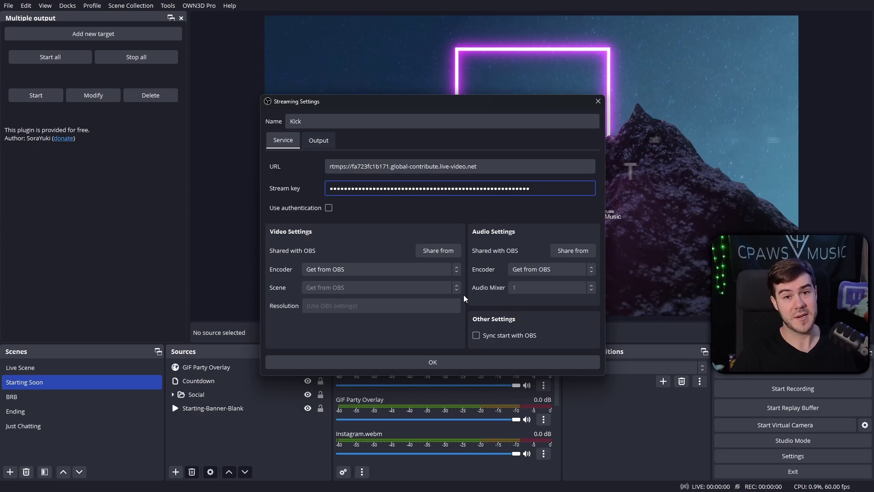
{"action": "left_click", "coordinate": [318, 142]}
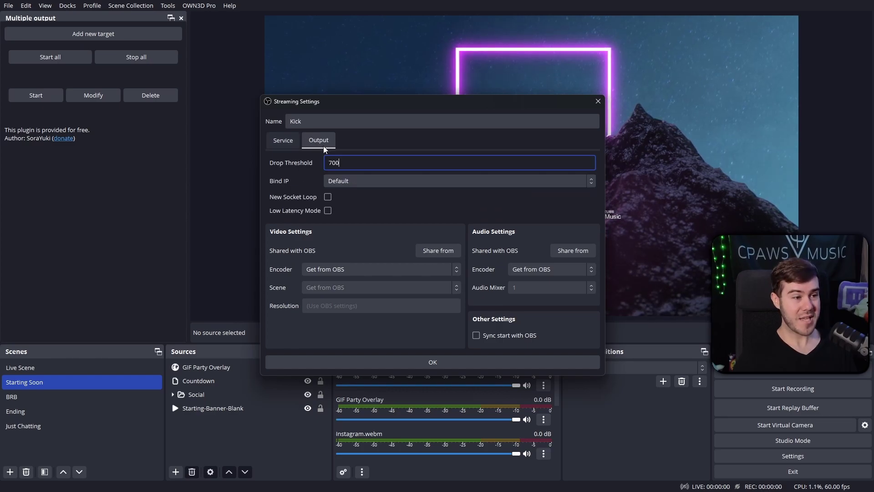
{"action": "left_click", "coordinate": [285, 144]}
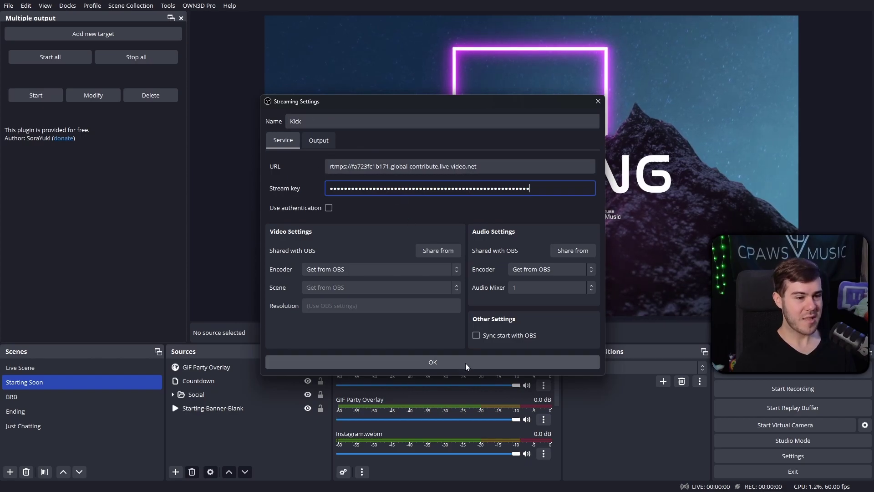
{"action": "left_click", "coordinate": [446, 361]}
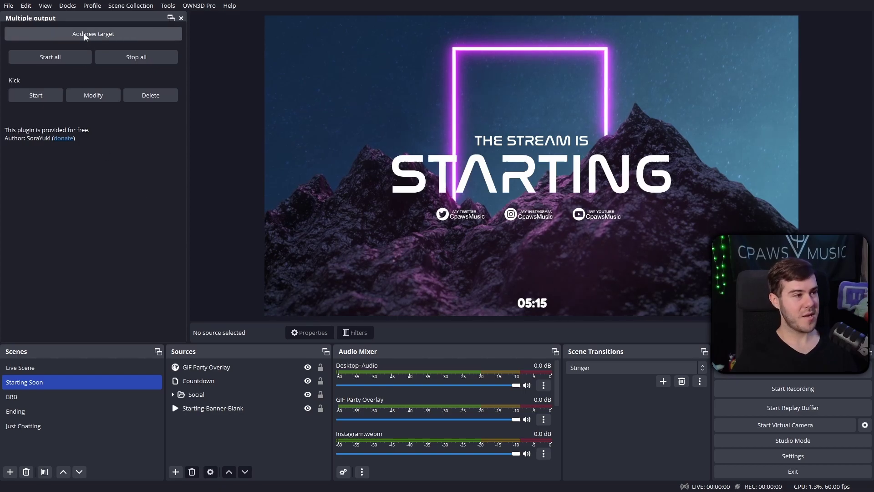
Add another output target and rename it YouTube
{"action": "left_click", "coordinate": [71, 34]}
{"action": "key", "text": "ctrl+a"}
{"action": "type", "text": "YouTub"}
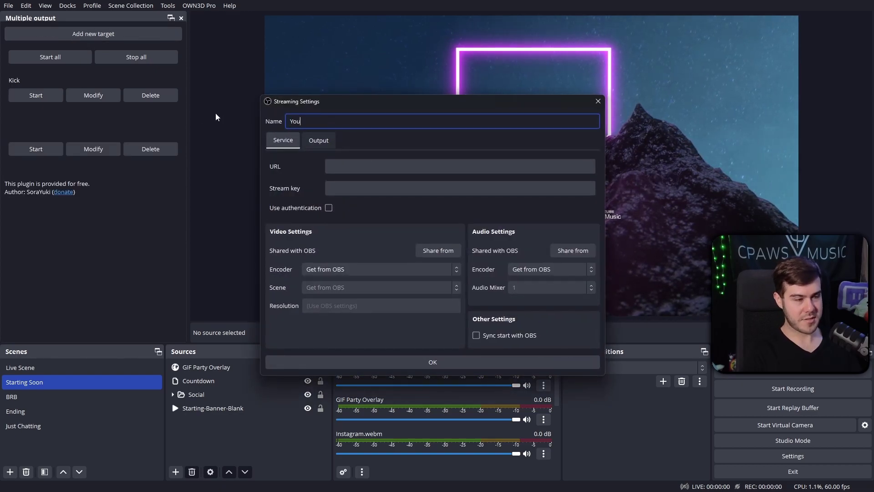
{"action": "type", "text": "e"}
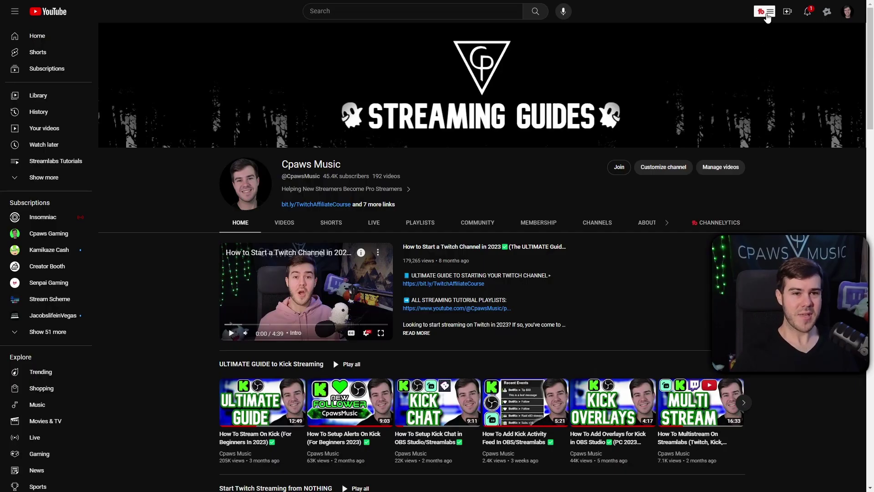
Dismiss the browser extension panel and bring up YouTube's Create menu with Go live
{"action": "left_click", "coordinate": [768, 18]}
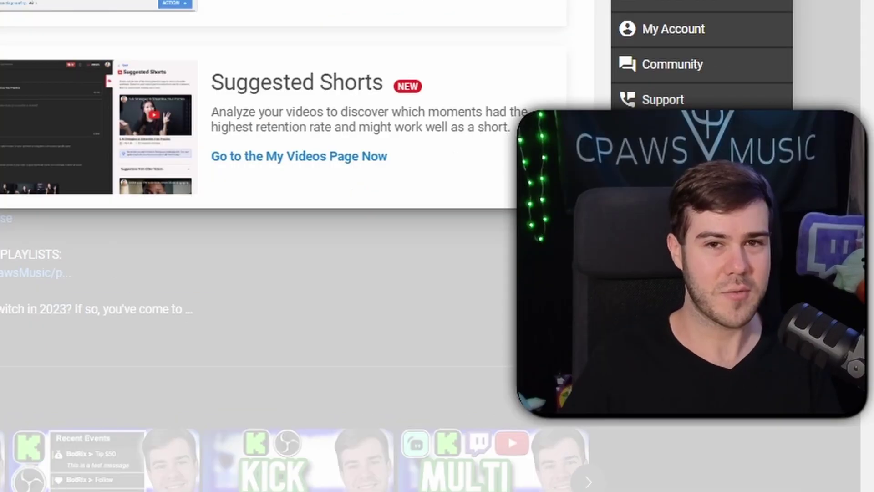
{"action": "left_click", "coordinate": [500, 432]}
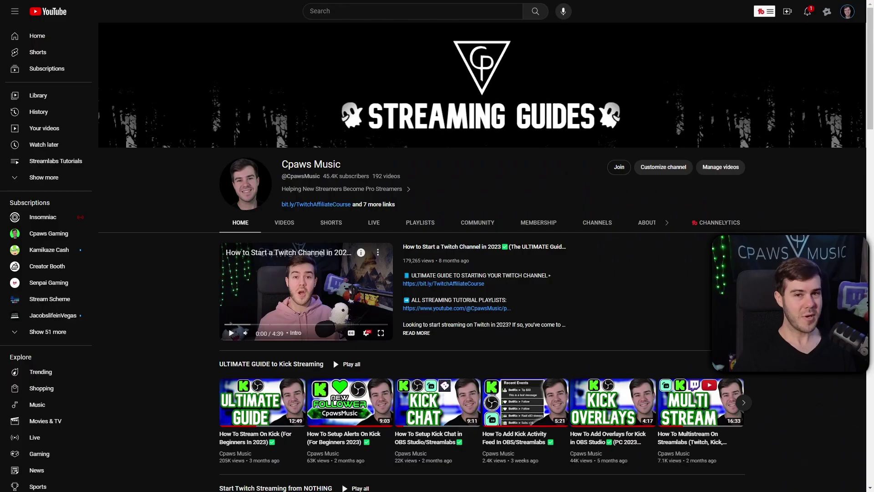
{"action": "left_click", "coordinate": [789, 17]}
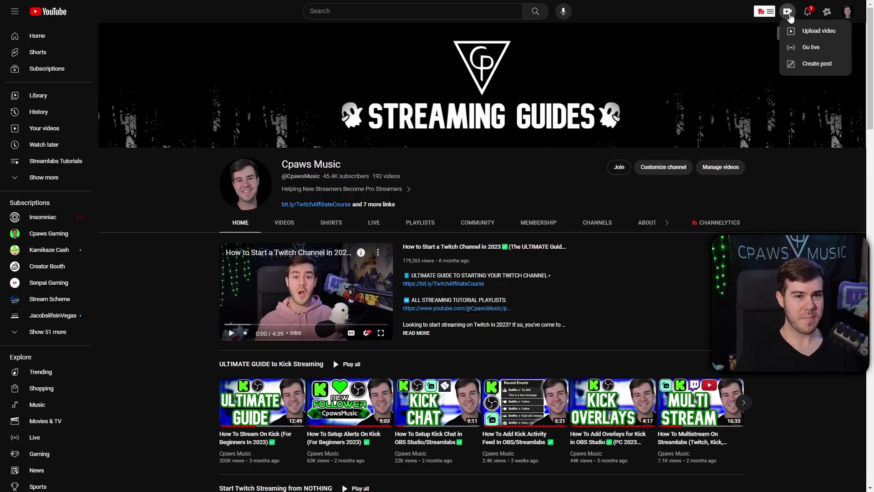
Start a YouTube Studio stream setup and paste its rtmp://a.rtmp.youtube.com/live2 URL into the new target
{"action": "left_click", "coordinate": [803, 49]}
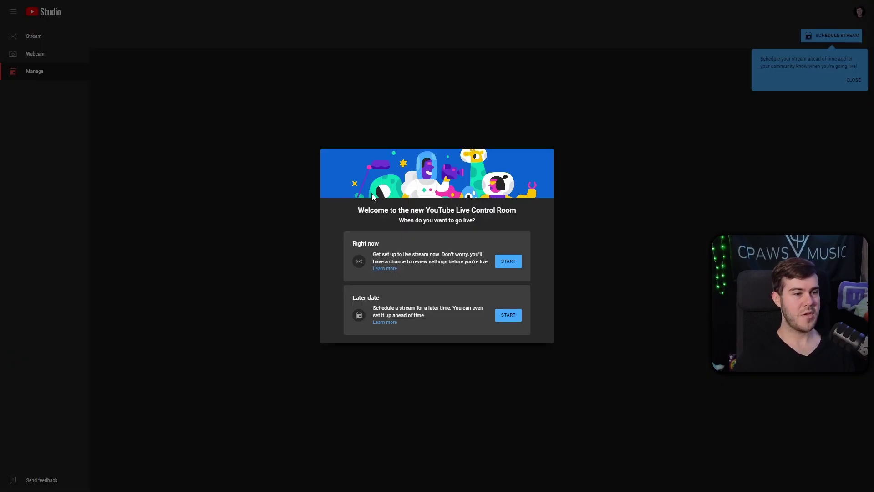
{"action": "left_click", "coordinate": [508, 265]}
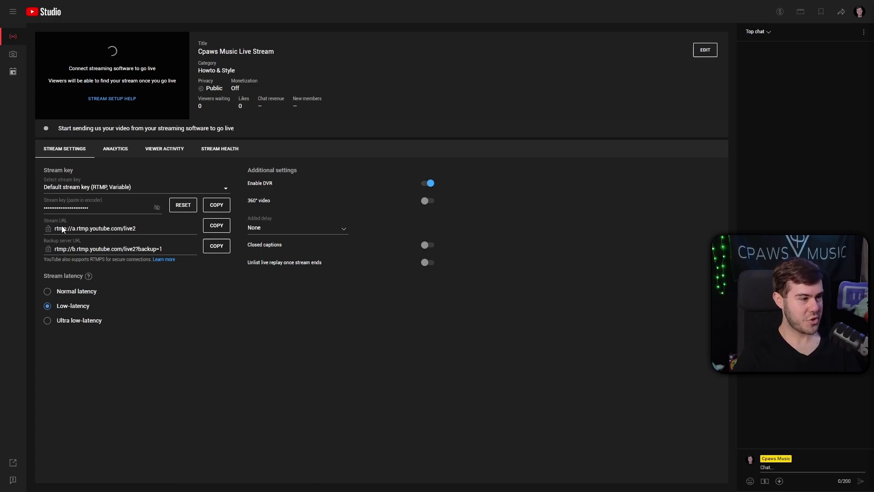
{"action": "left_click", "coordinate": [217, 226]}
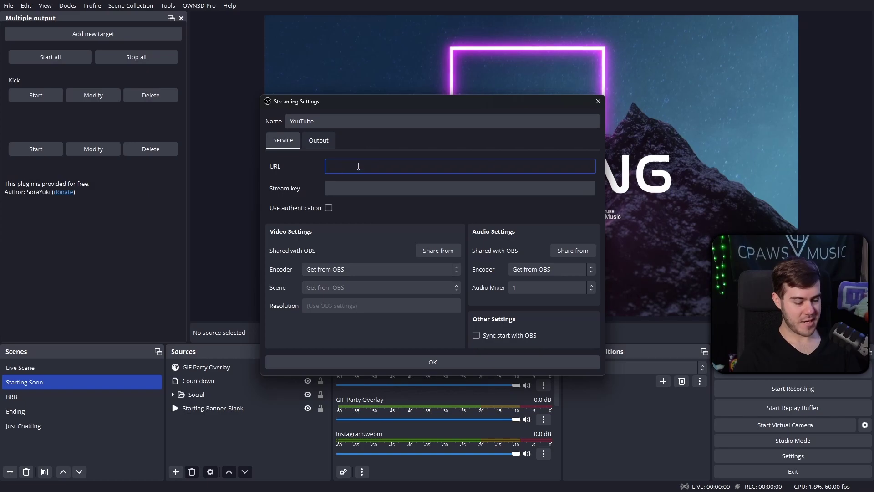
{"action": "key", "text": "ctrl+v"}
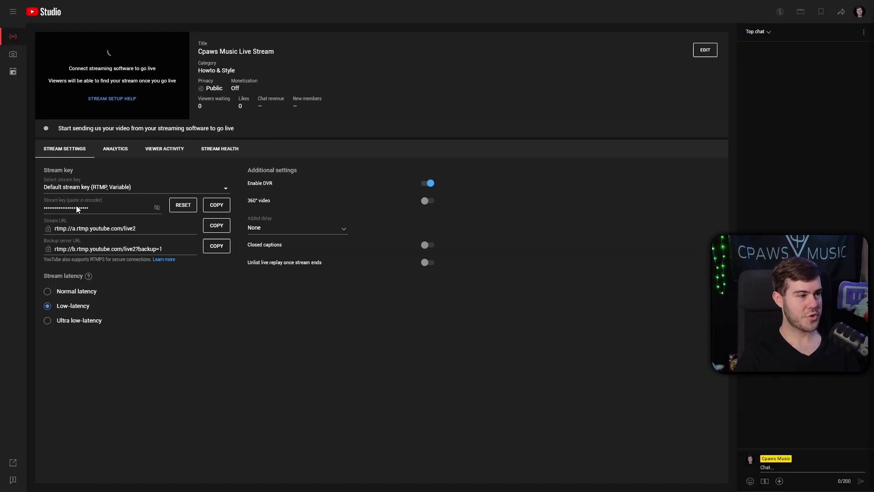
Paste the YouTube stream key into the target and save it
{"action": "left_click", "coordinate": [216, 204]}
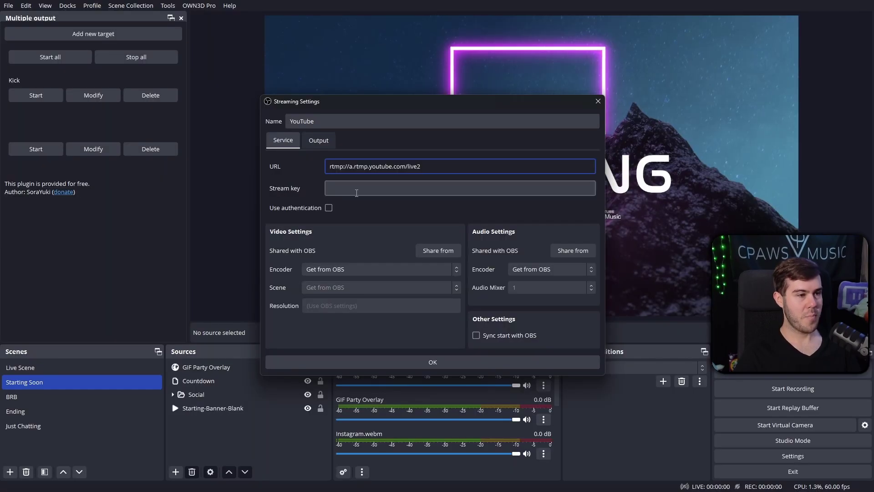
{"action": "left_click", "coordinate": [356, 192]}
{"action": "key", "text": "ctrl+v"}
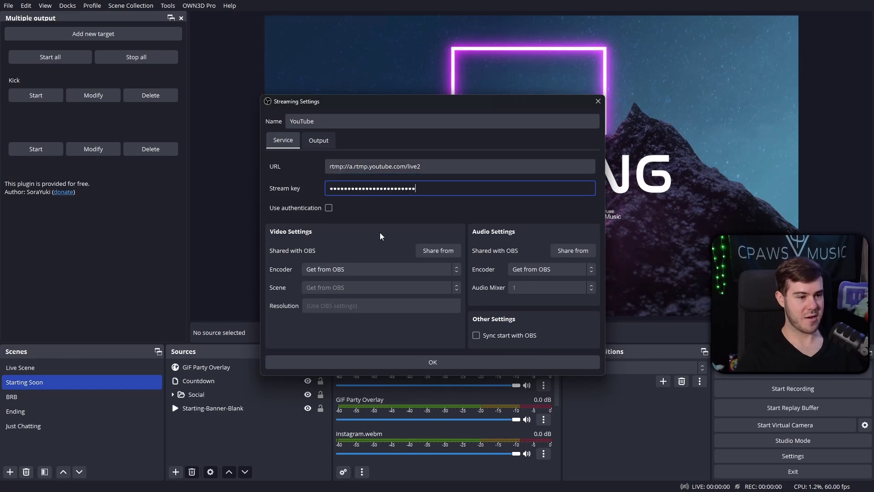
{"action": "left_click", "coordinate": [434, 359]}
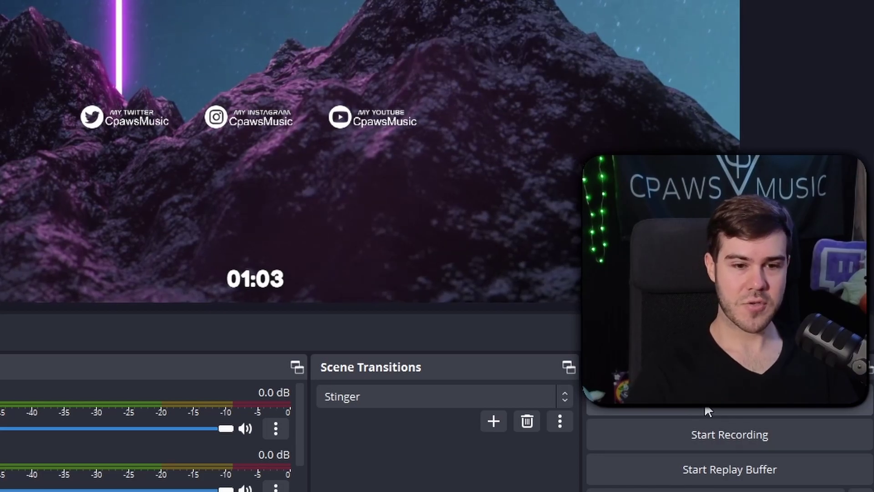
Start the main stream, then start the Kick output target
{"action": "left_click", "coordinate": [756, 409]}
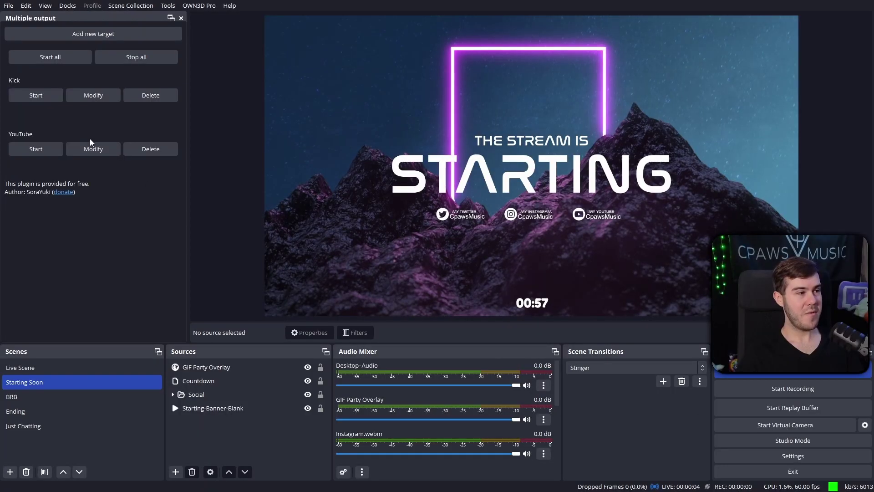
{"action": "left_click", "coordinate": [36, 95]}
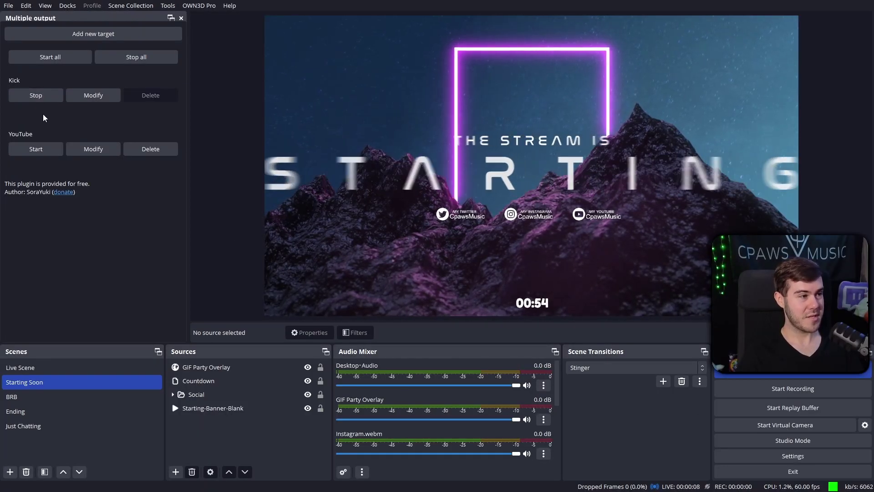
Start the YouTube target in the Multiple output dock
{"action": "left_click", "coordinate": [37, 151]}
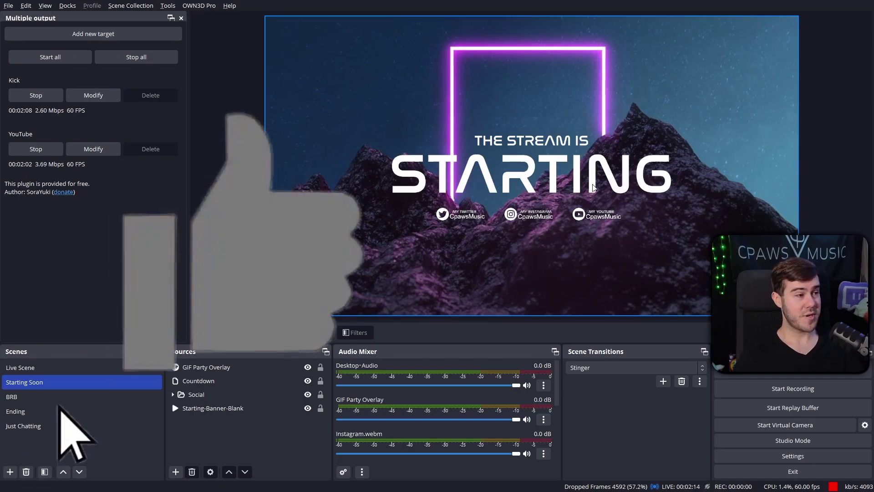
Stop the Kick output, then the YouTube output, in the Multiple output dock
{"action": "left_click", "coordinate": [33, 100]}
{"action": "left_click", "coordinate": [37, 149]}
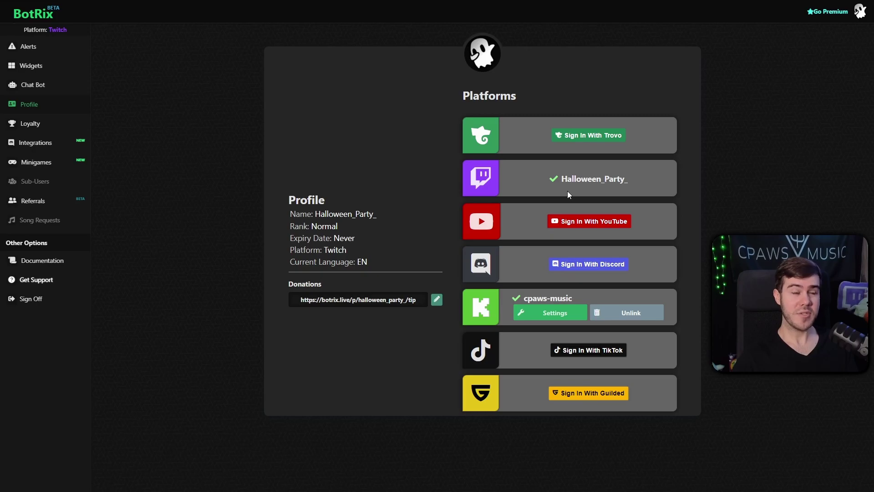
Open BotRix's Chat widget from the widget gallery and enable the platforms feeding its combined chat
{"action": "left_click", "coordinate": [51, 68]}
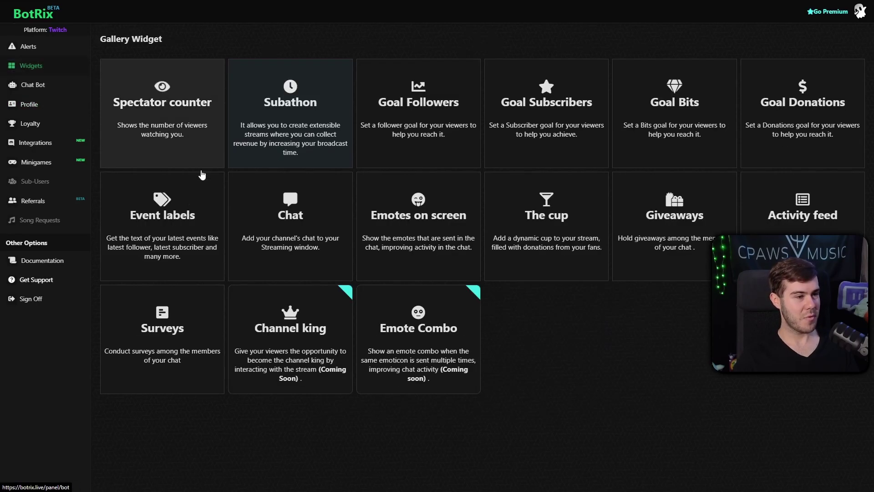
{"action": "left_click", "coordinate": [296, 226]}
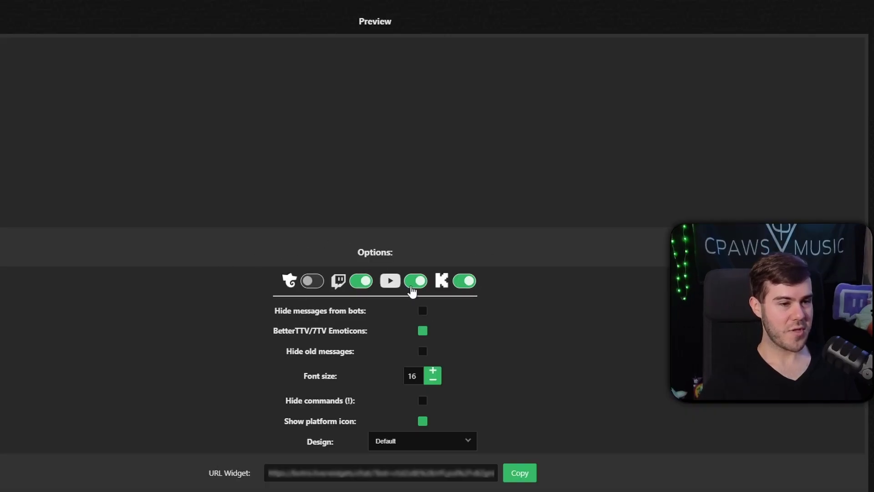
{"action": "left_click", "coordinate": [317, 281]}
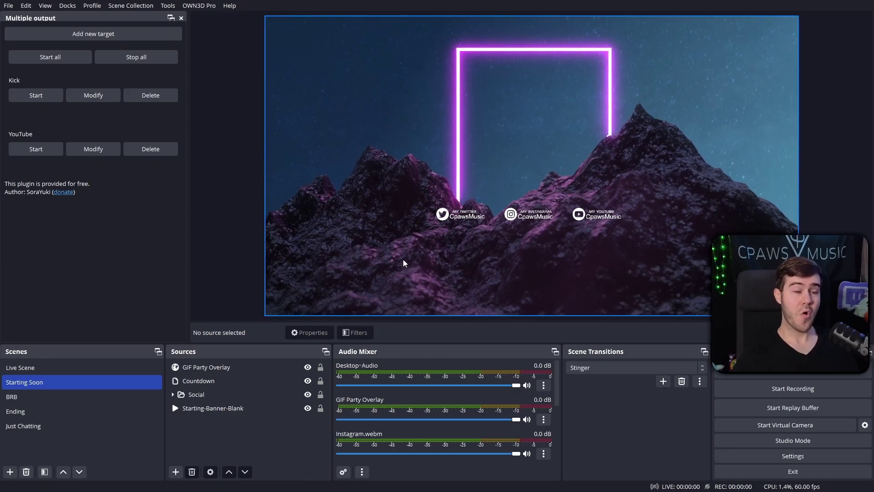
Add a browser source named 'multichat' pointing at the copied BotRix chat widget URL
{"action": "left_click", "coordinate": [175, 471]}
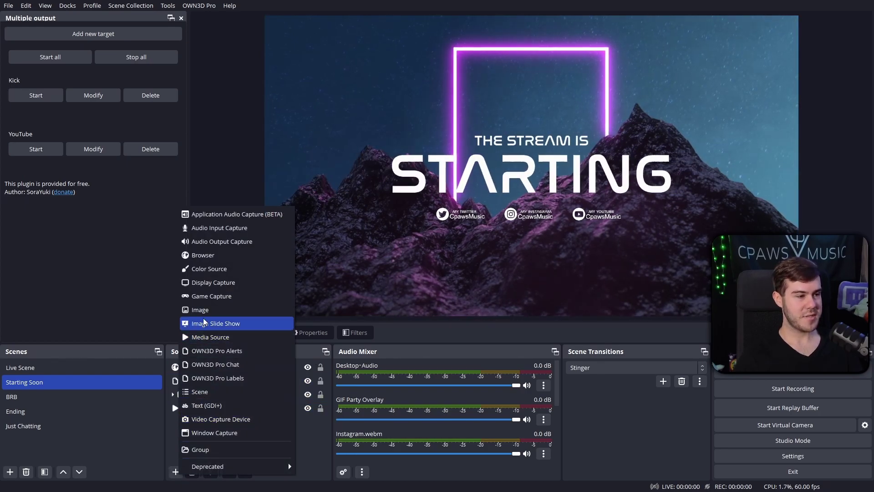
{"action": "left_click", "coordinate": [216, 258]}
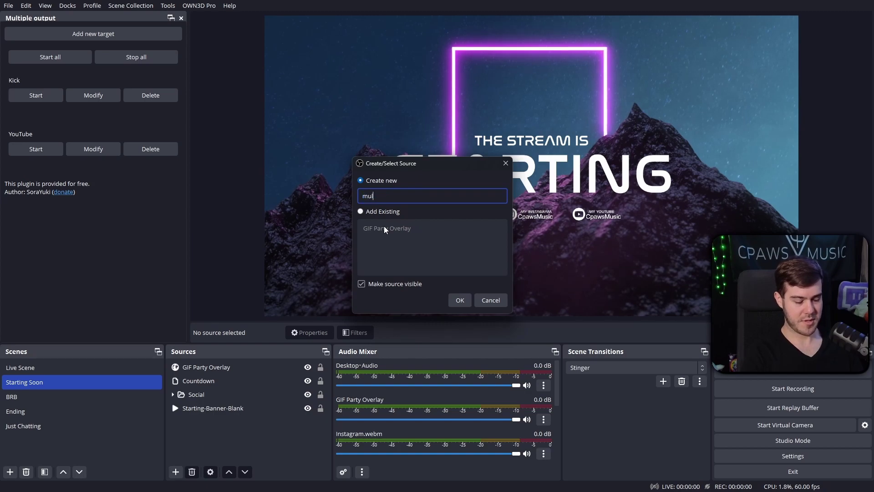
{"action": "type", "text": "multichat"}
{"action": "key", "text": "Return"}
{"action": "left_click", "coordinate": [422, 260]}
{"action": "key", "text": "ctrl+a"}
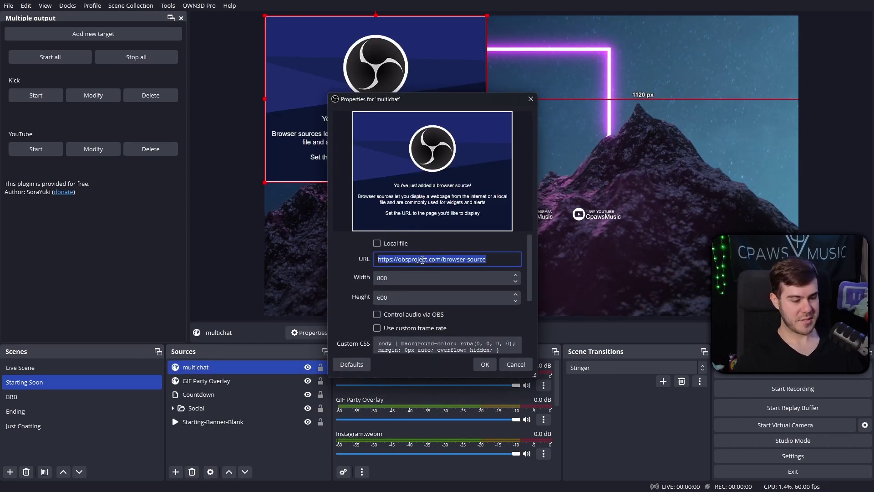
{"action": "key", "text": "ctrl+v"}
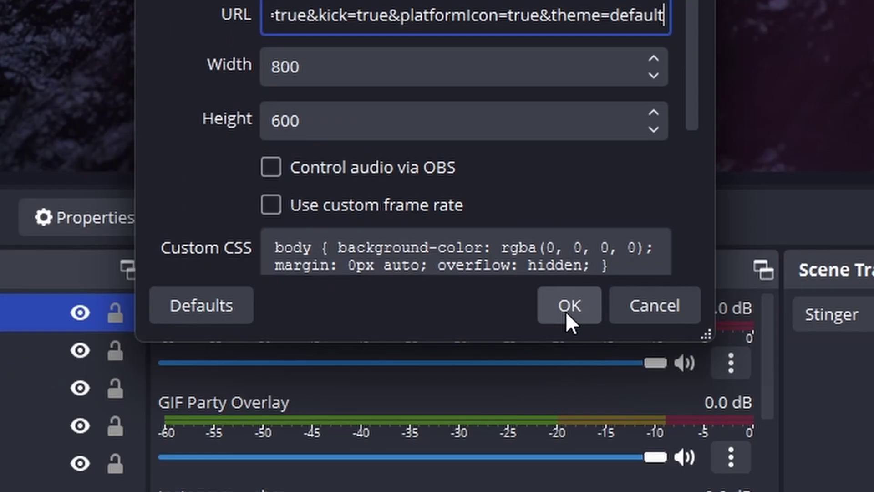
{"action": "left_click", "coordinate": [567, 309]}
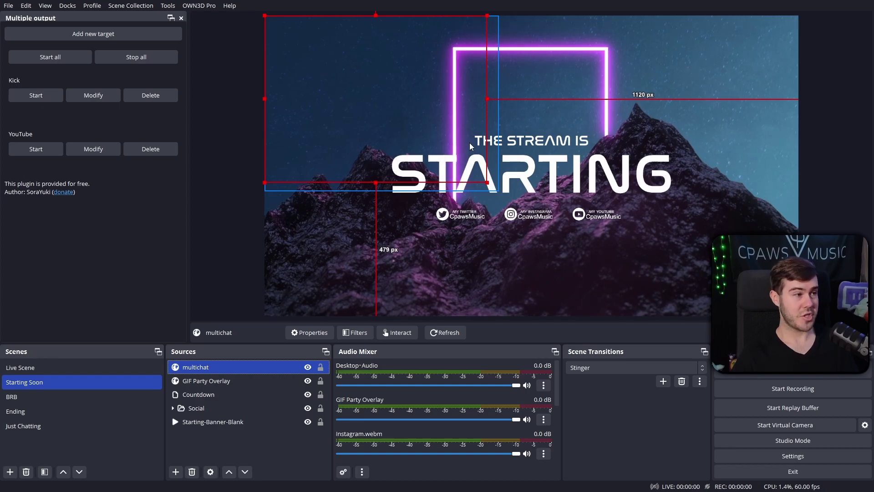
Create a 'Multichat' custom browser dock with the chat widget URL and attach it to the main window
{"action": "left_click", "coordinate": [69, 6]}
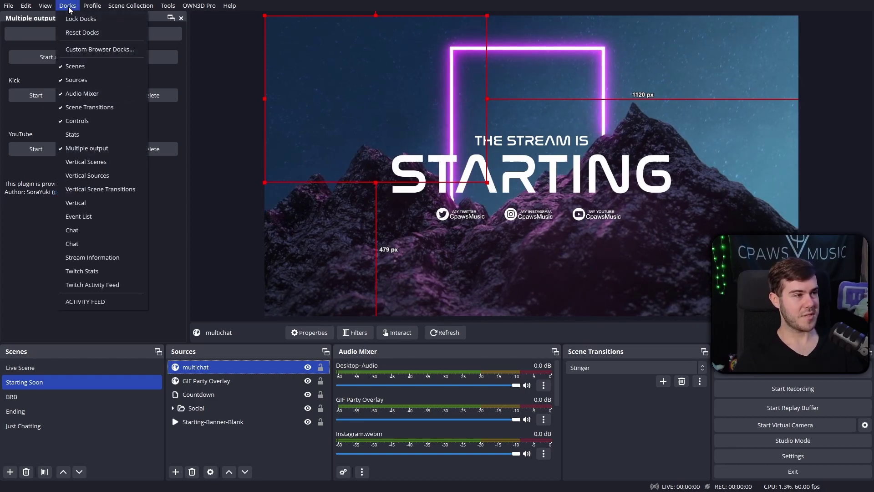
{"action": "left_click", "coordinate": [103, 49]}
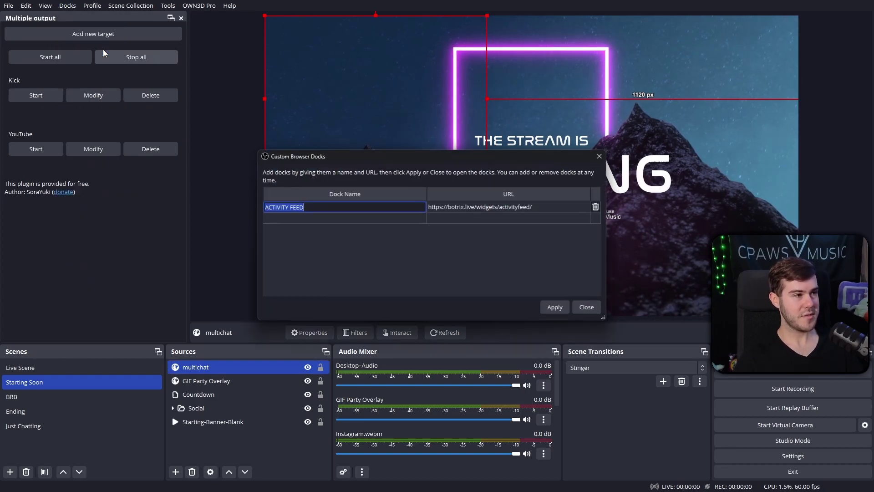
{"action": "type", "text": "Multichat"}
{"action": "double_click", "coordinate": [460, 204]}
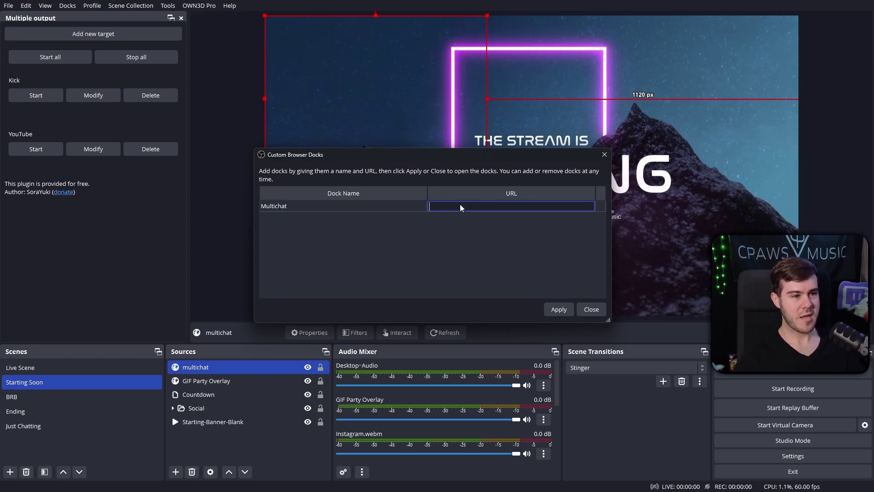
{"action": "key", "text": "ctrl+v"}
{"action": "left_click", "coordinate": [555, 310]}
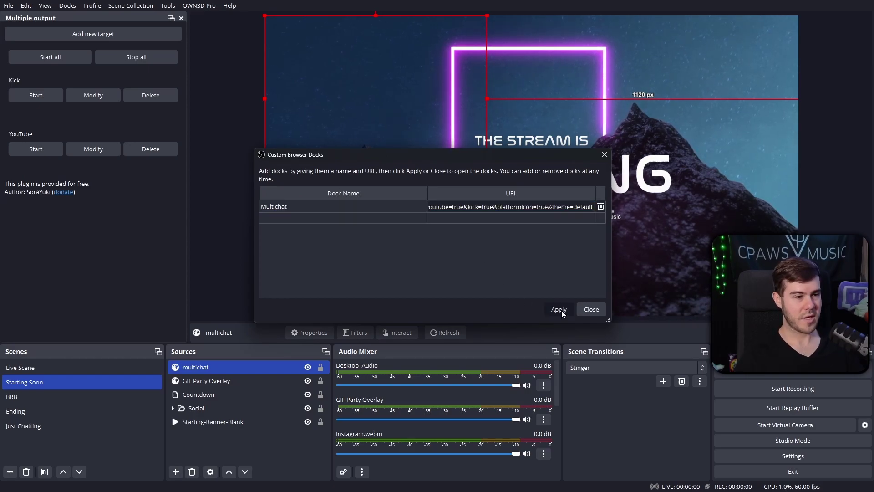
{"action": "left_click_drag", "start_coordinate": [427, 121], "coordinate": [395, 127]}
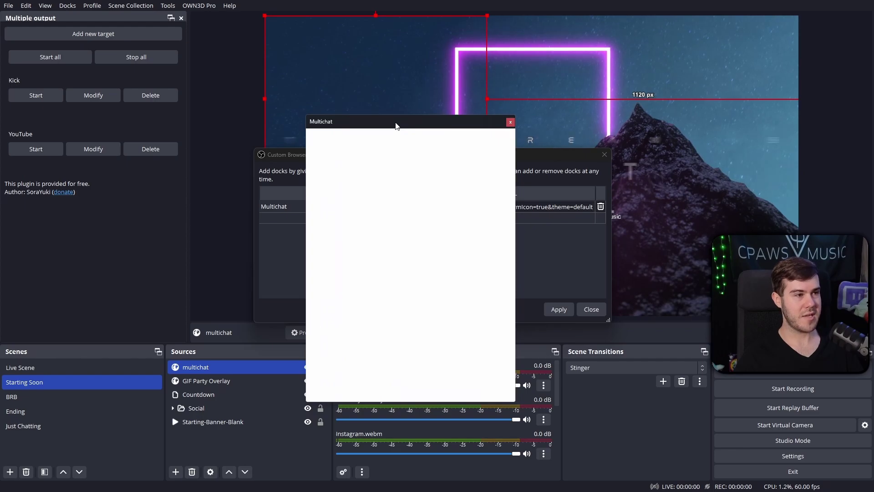
{"action": "double_click", "coordinate": [395, 126]}
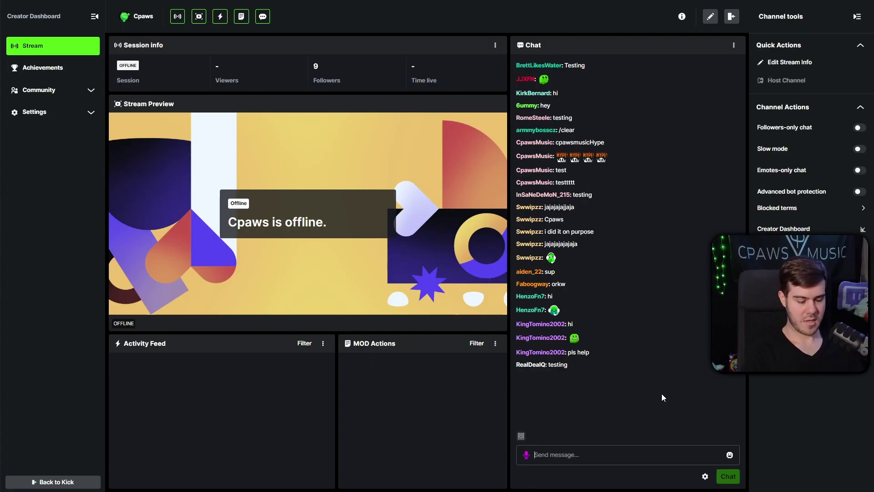
Type 'Hi from Kick' into the Kick stream chat
{"action": "type", "text": "Hi"}
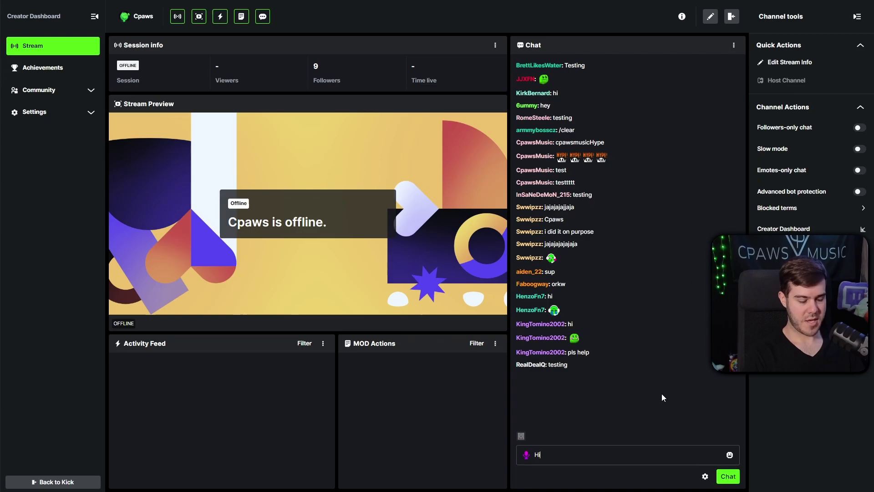
{"action": "type", "text": " from Kick"}
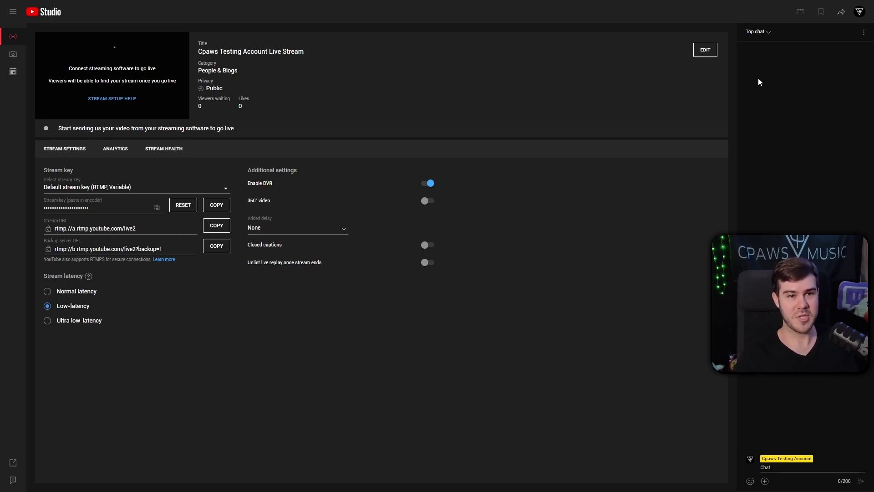
Switch YouTube Studio's stream chat view from Top chat to Live chat
{"action": "left_click", "coordinate": [763, 35]}
{"action": "left_click", "coordinate": [708, 66]}
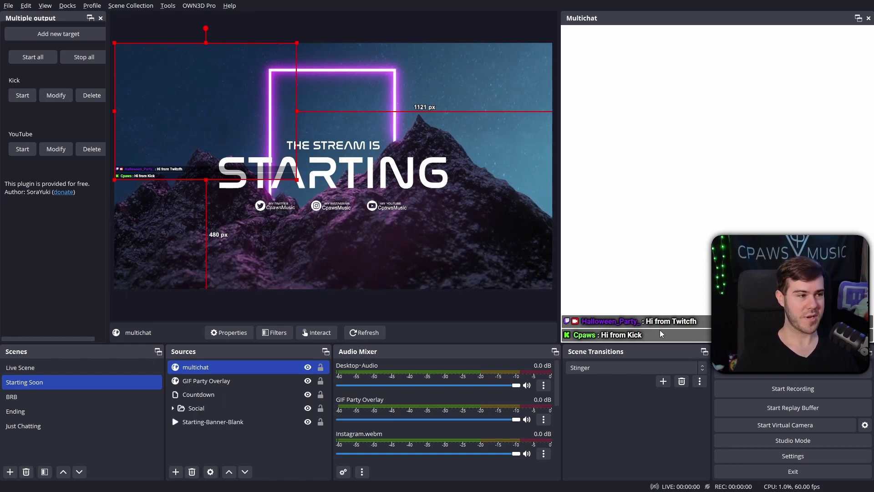
Drag the multichat overlay to the lower-left corner of the Starting Soon canvas
{"action": "left_click_drag", "start_coordinate": [185, 116], "coordinate": [304, 208]}
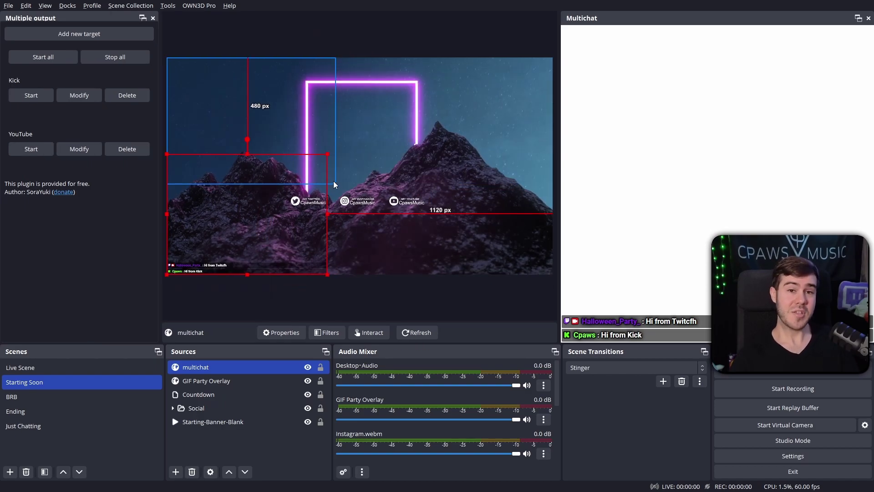